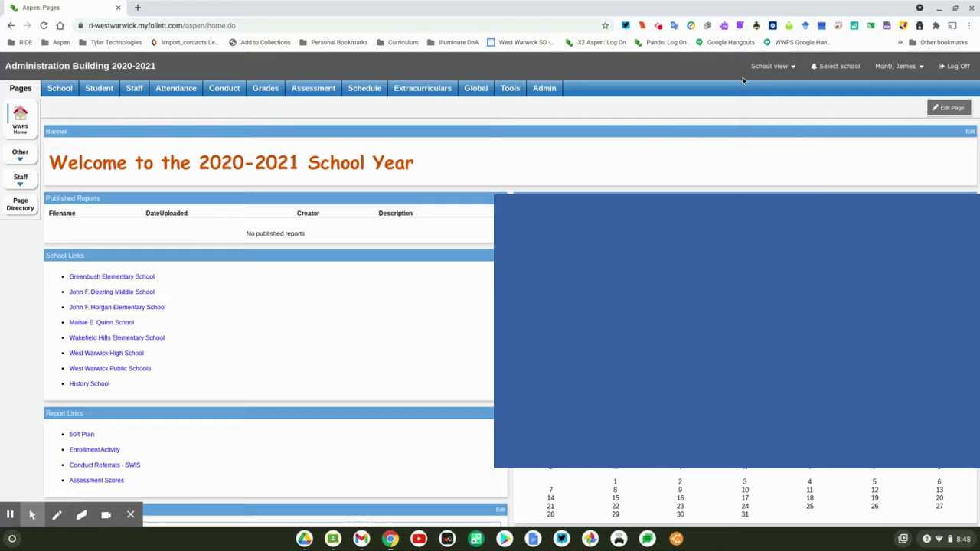
Step: Switch to the School view and select John F. Deering Middle School as the working school
click(772, 67)
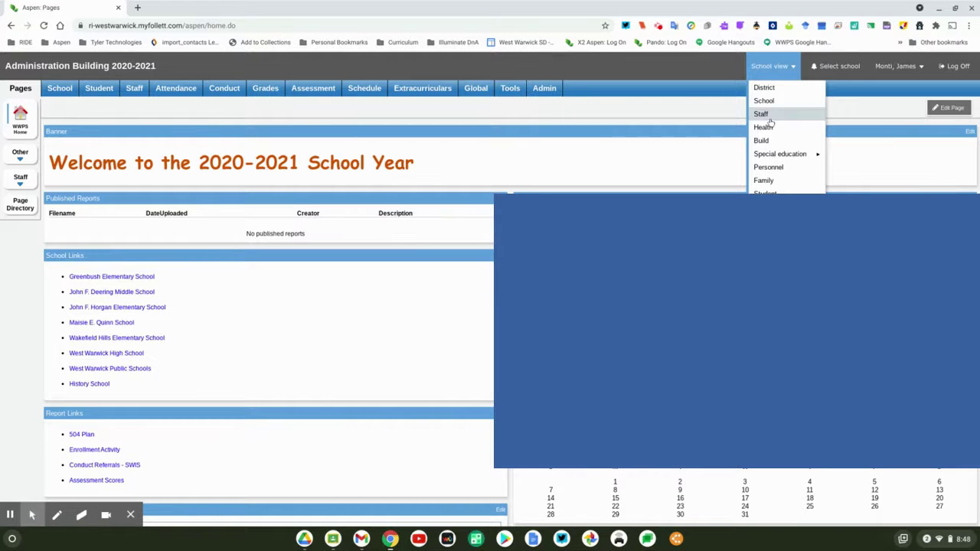
click(770, 105)
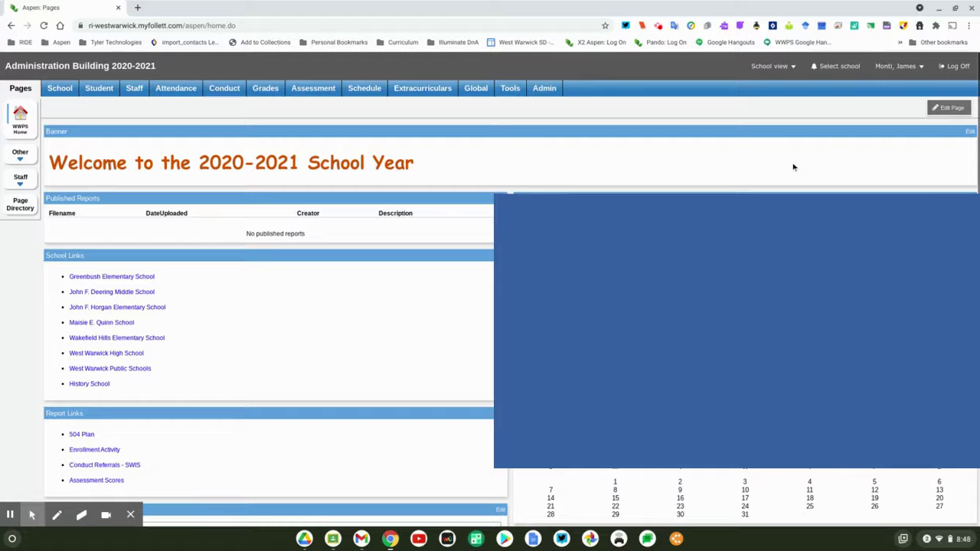
click(840, 67)
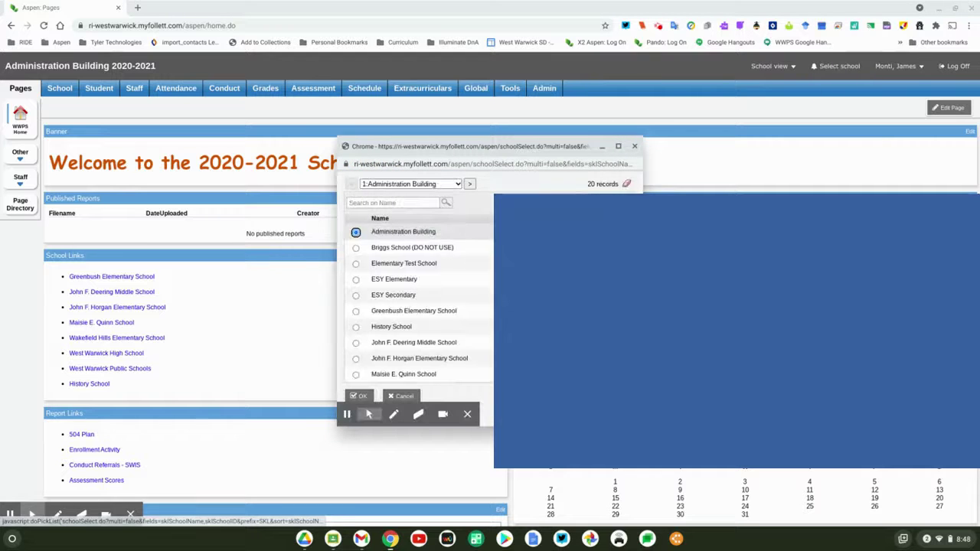
click(356, 343)
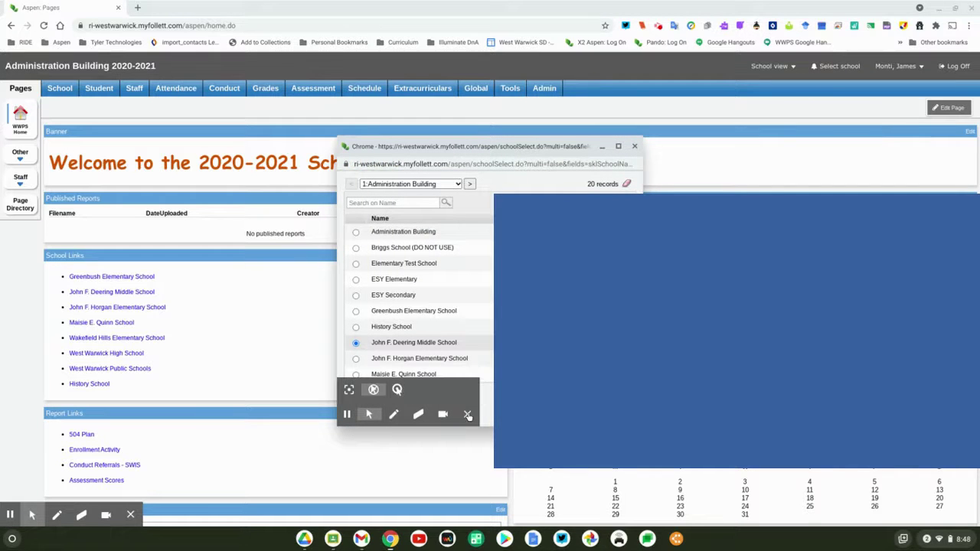
click(362, 399)
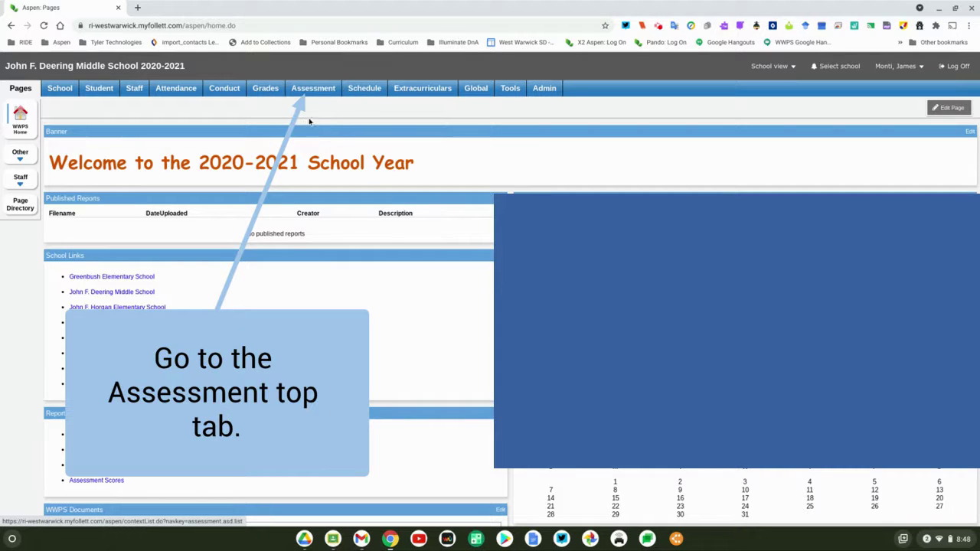
Step: Open the Assessment Entry page for student assessments
click(312, 89)
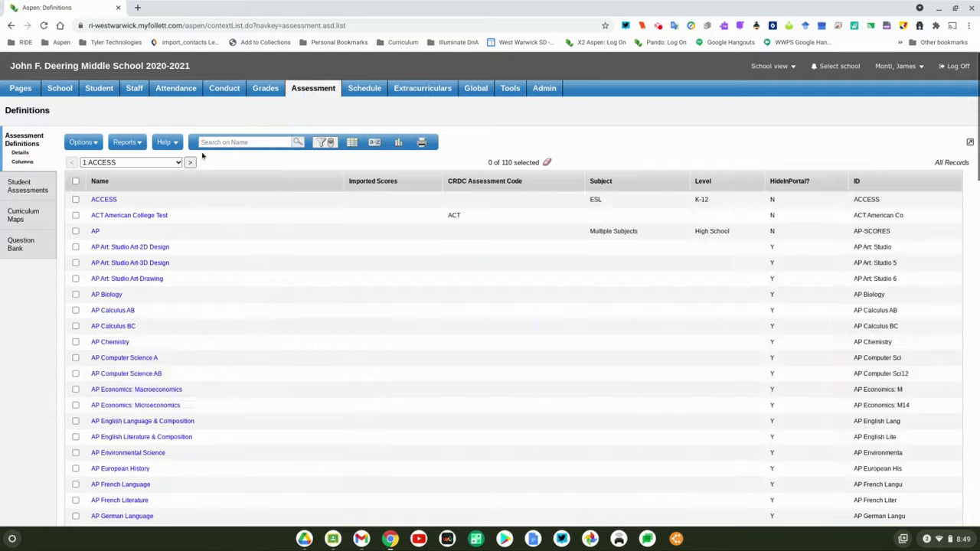
click(27, 196)
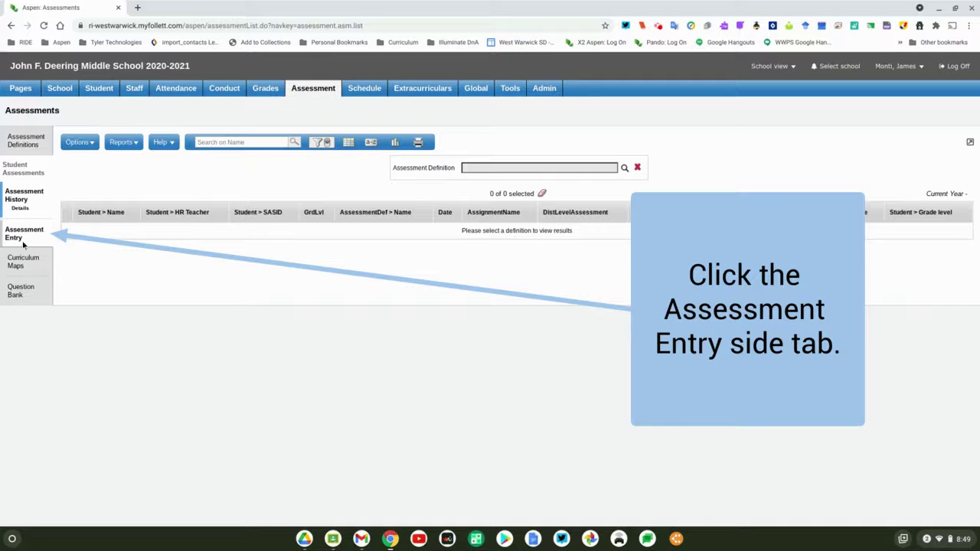
click(25, 232)
click(9, 235)
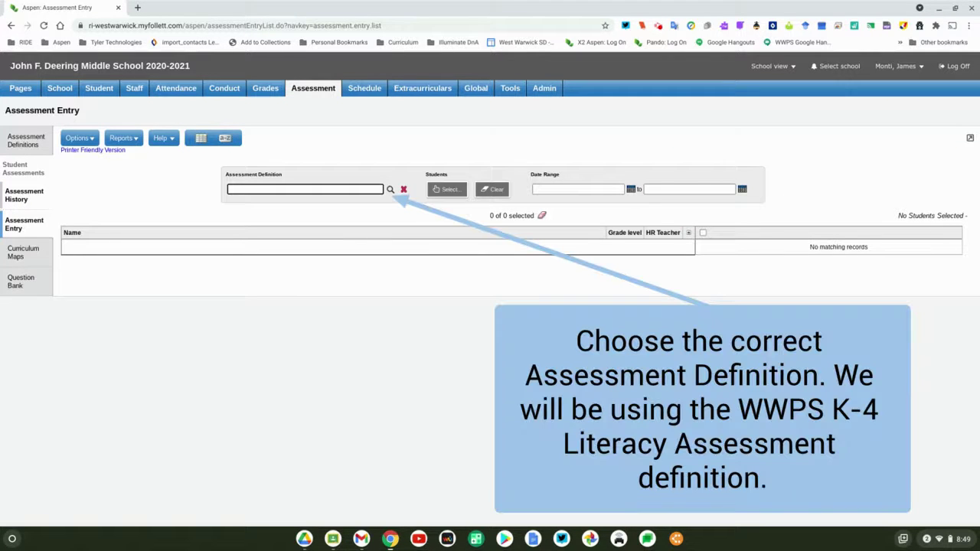
Step: Search the assessment definitions for "wwps k" and choose WWPS K-8 Literacy Assessment as the definition
click(390, 192)
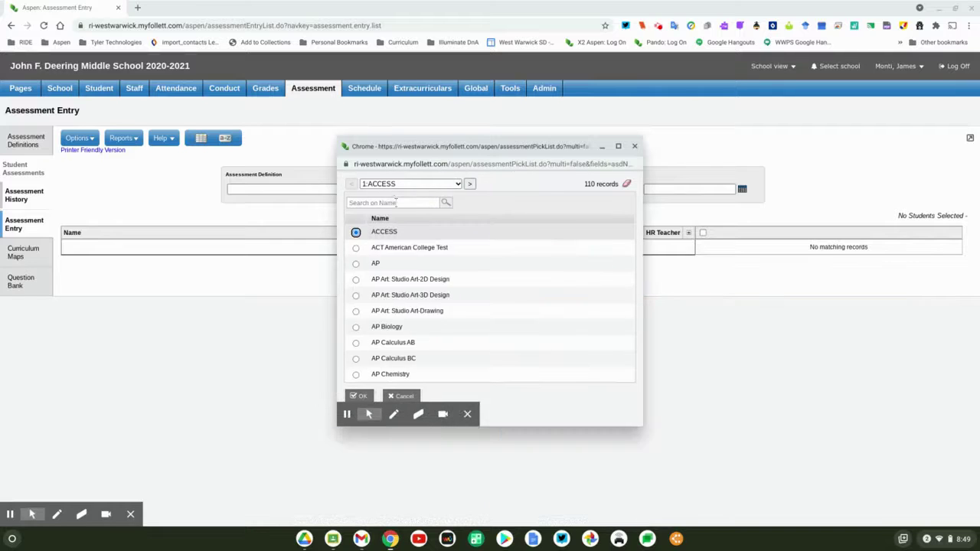
click(393, 202)
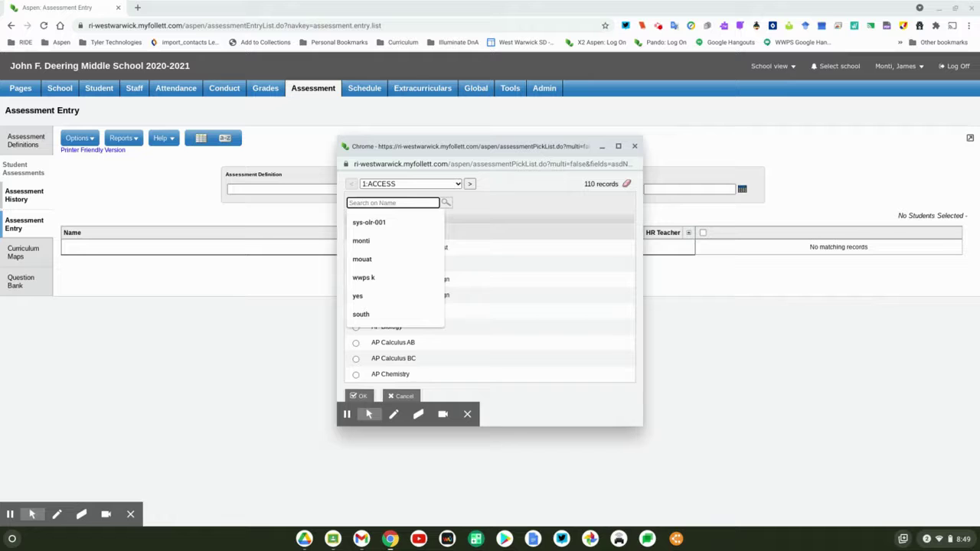
text(wwps)
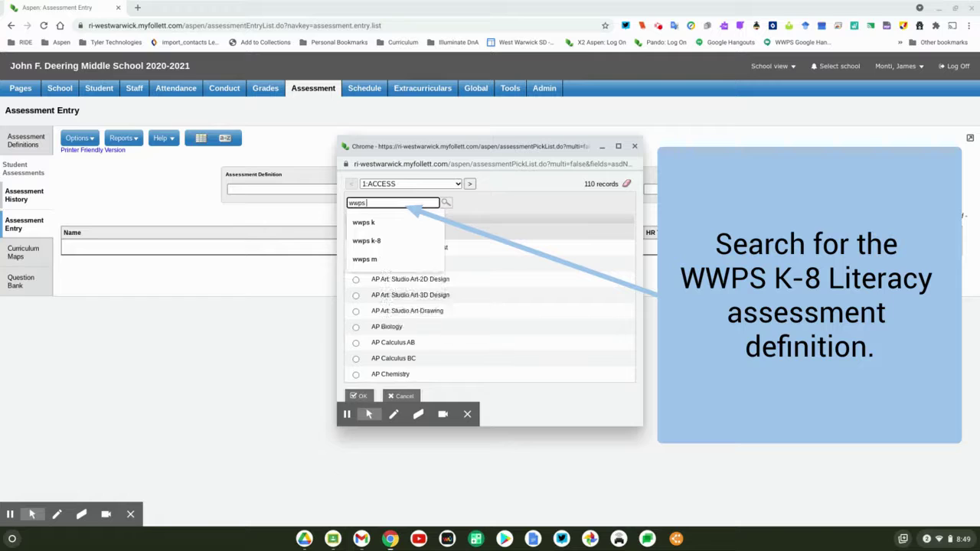
text( k)
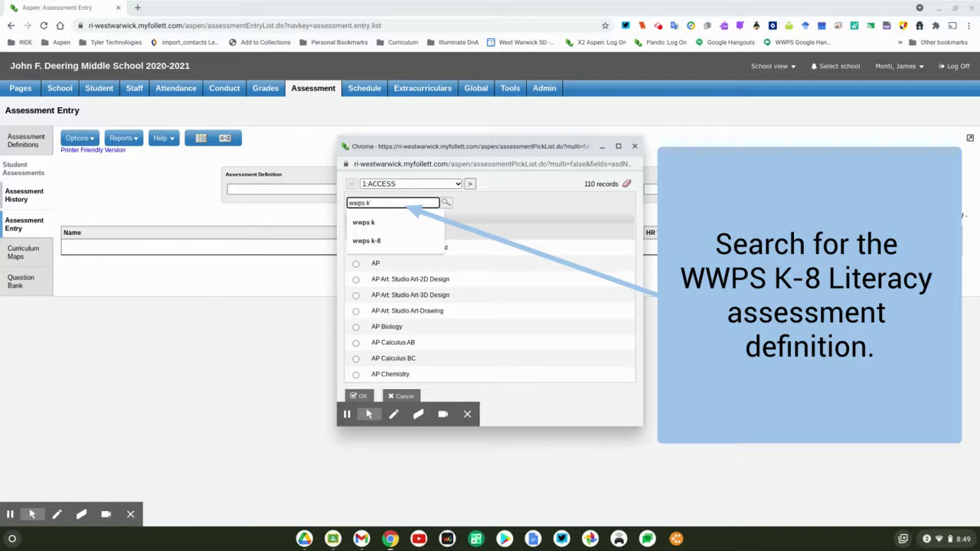
key(Return)
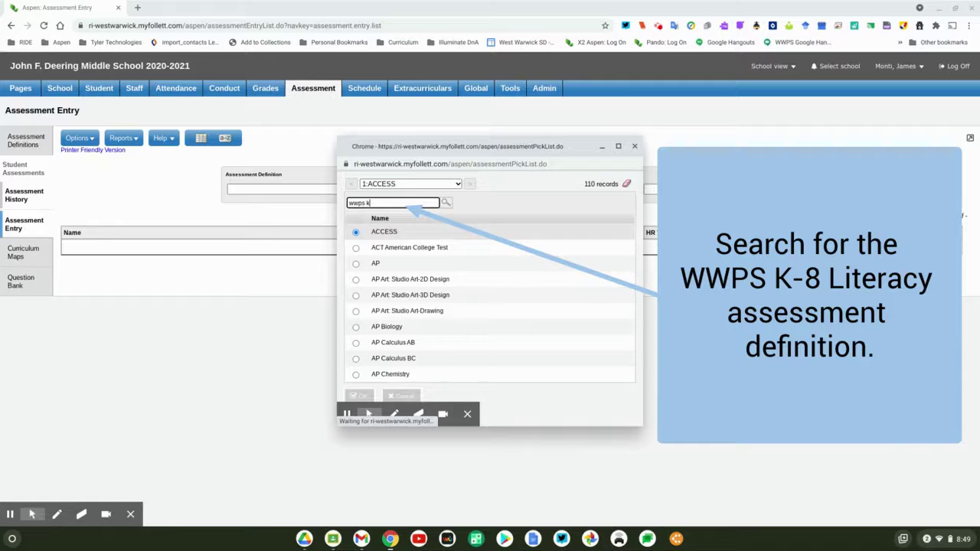
click(466, 413)
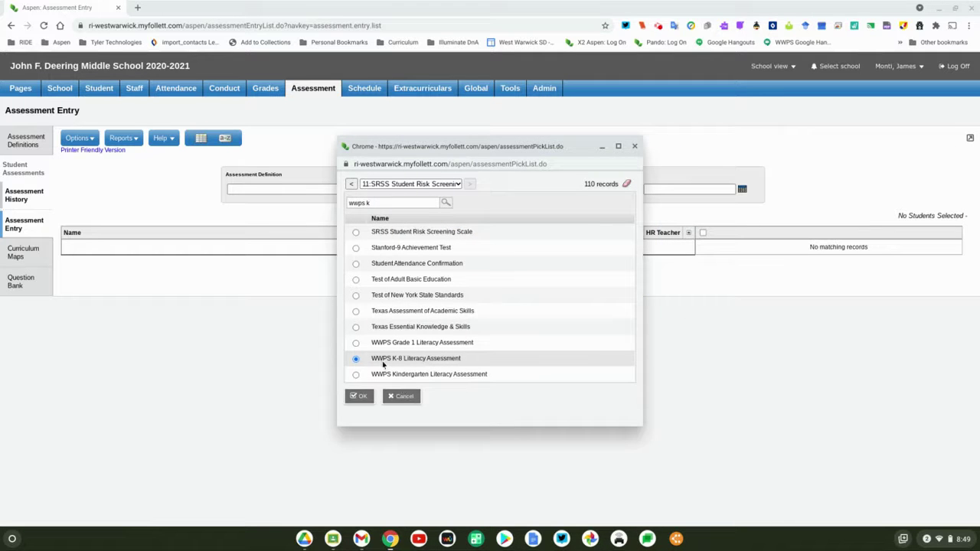
drag(372, 360, 493, 372)
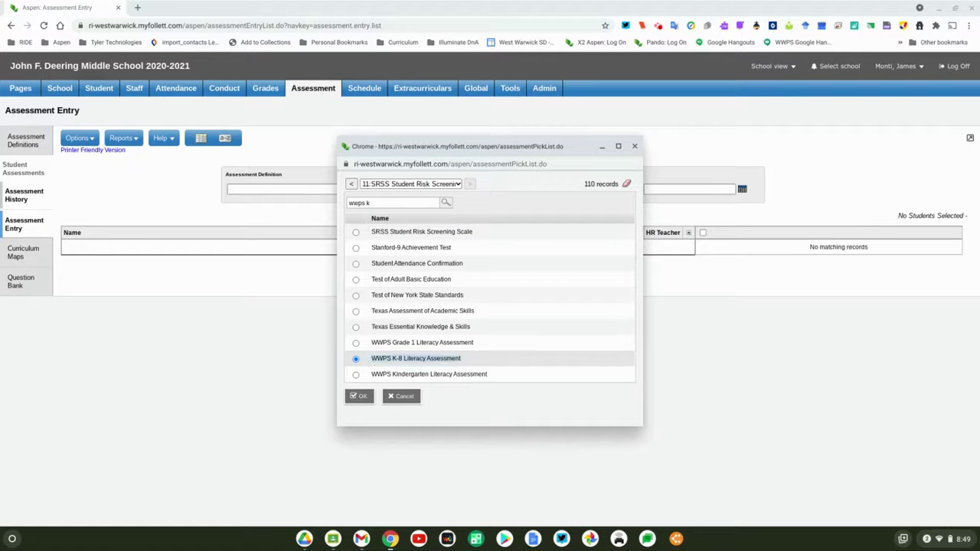
click(364, 398)
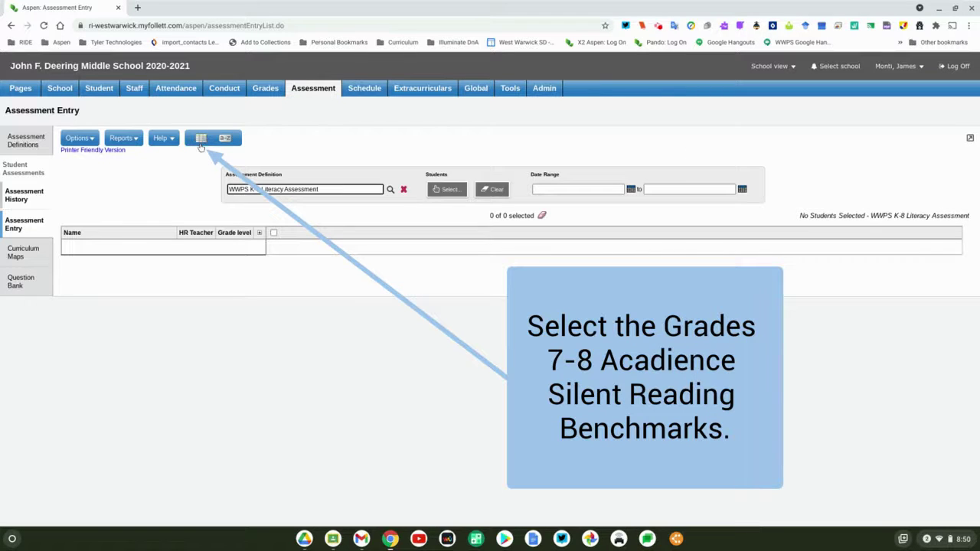
Step: Apply the Grades 7-8 Acadience Silent Reading Benchmarks field set and set the date range from 3/17/2021 to 3/19/2021
click(201, 139)
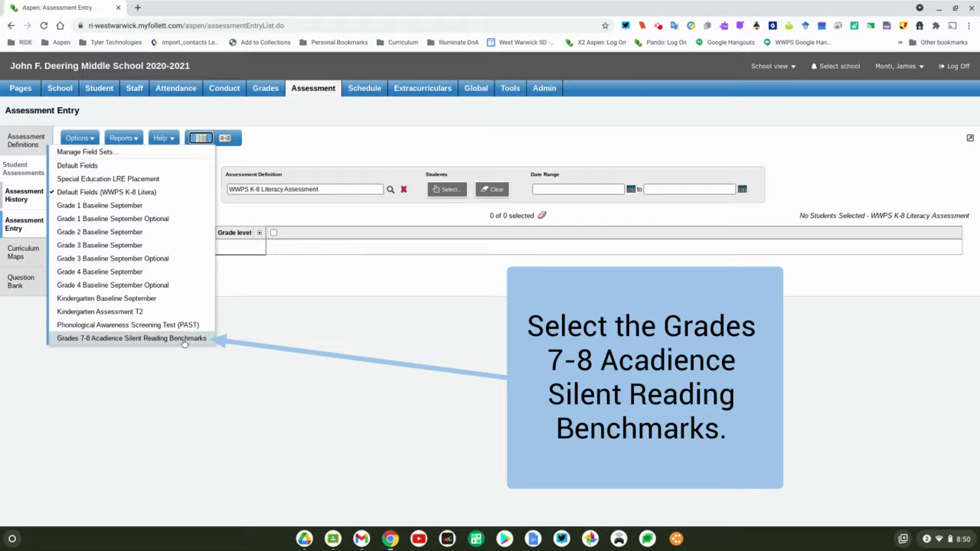
click(183, 338)
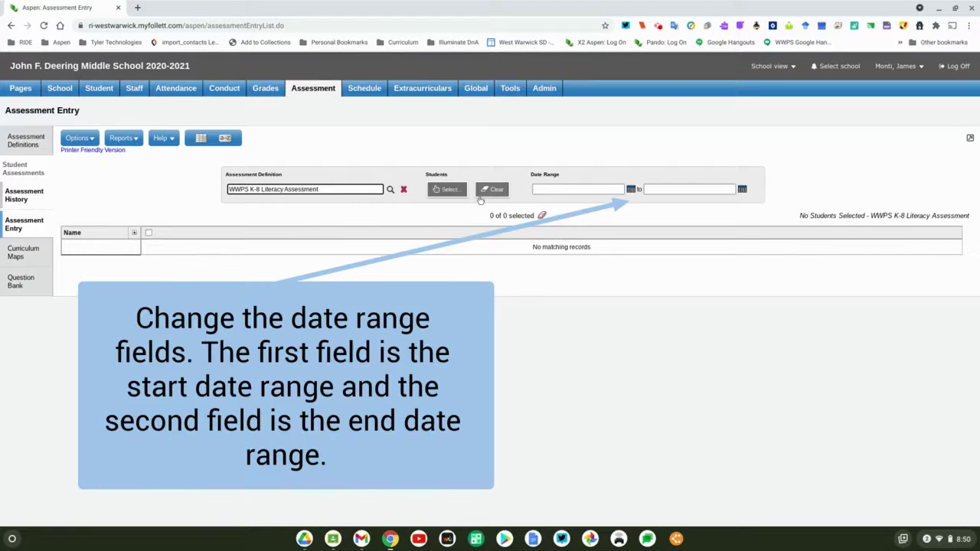
click(557, 190)
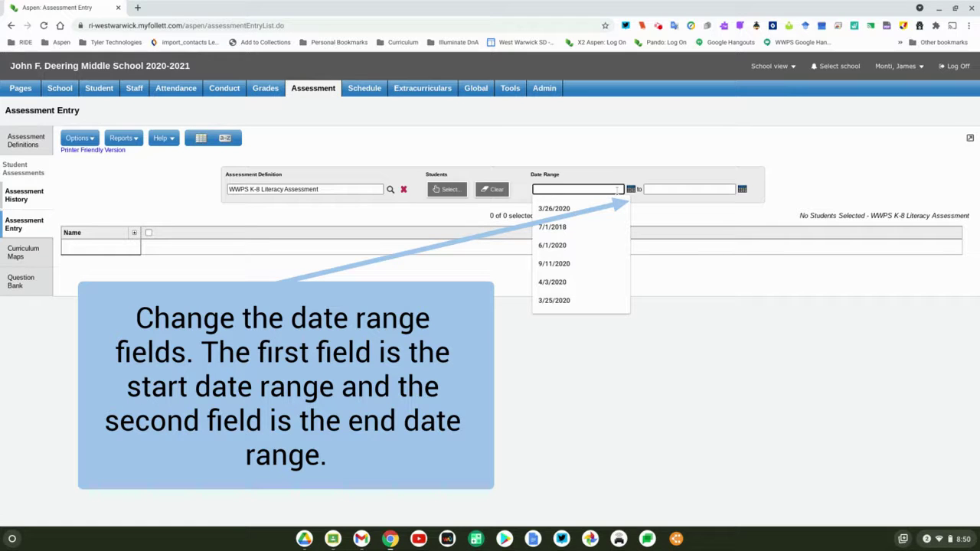
click(631, 189)
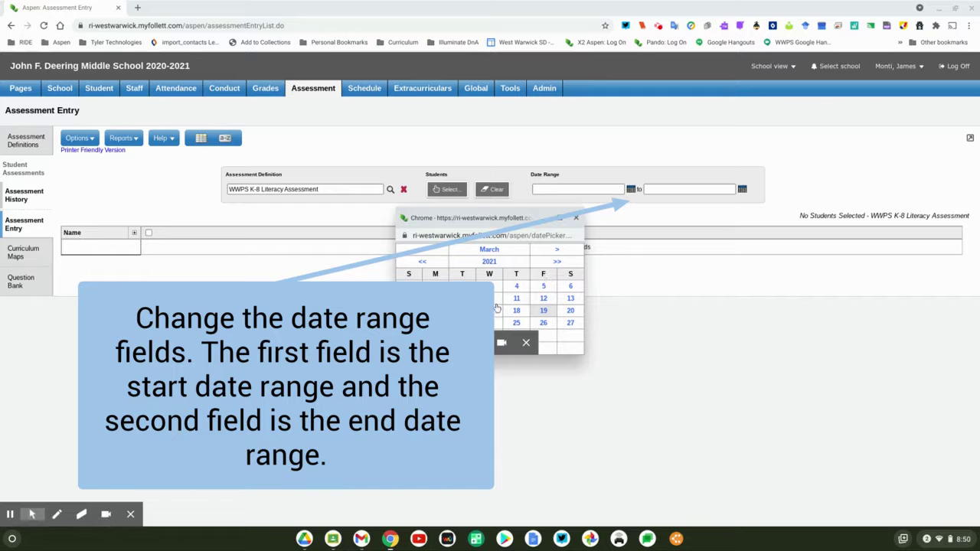
click(489, 310)
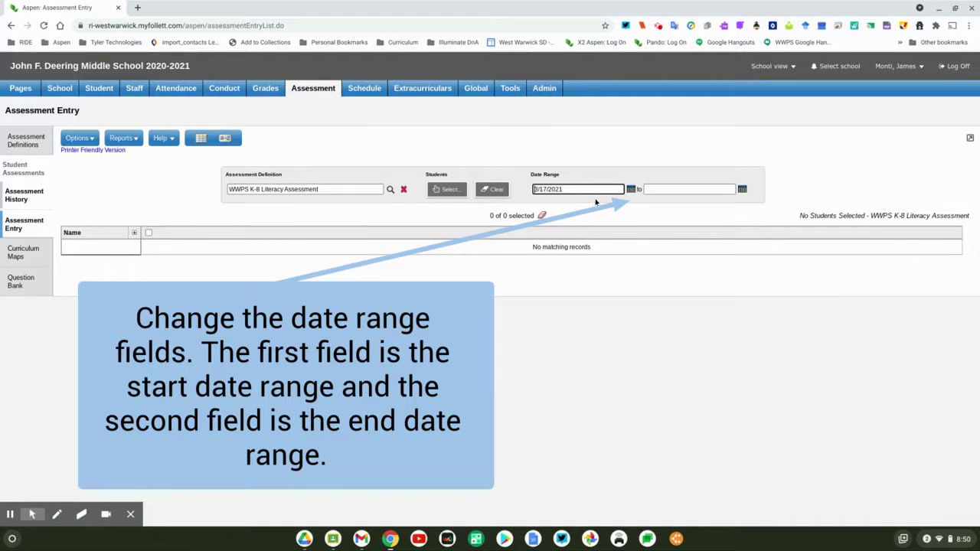
click(664, 189)
click(664, 264)
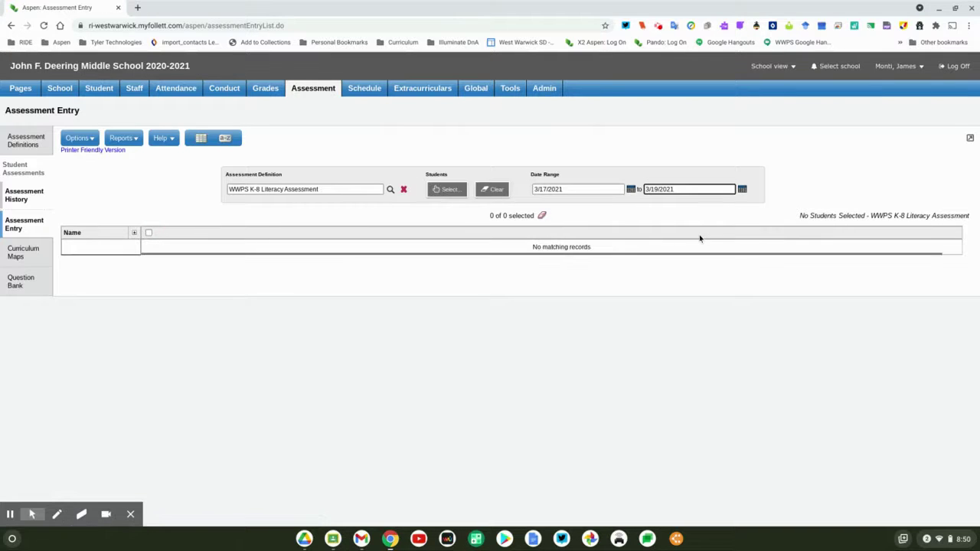
Step: Open the student selection and view the list of course sections without picking any
click(455, 191)
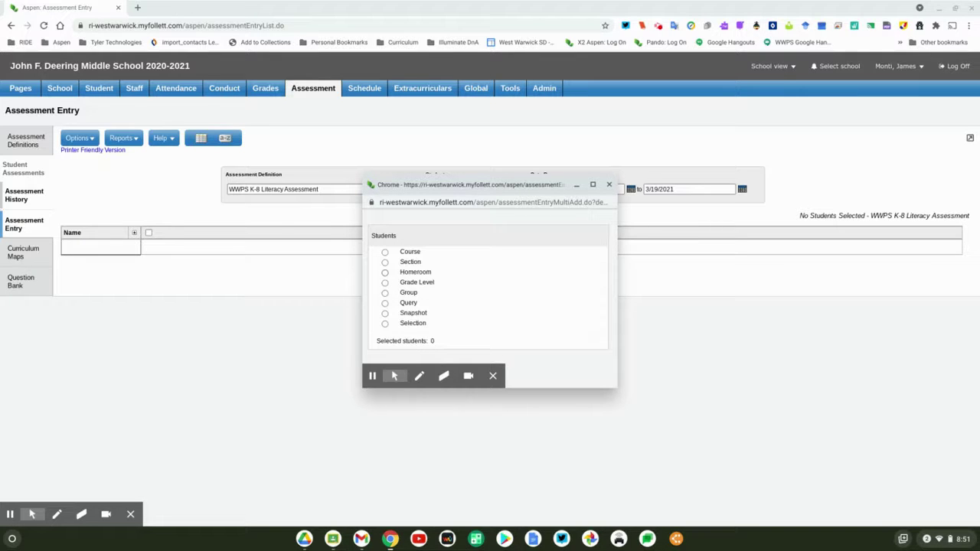
click(384, 263)
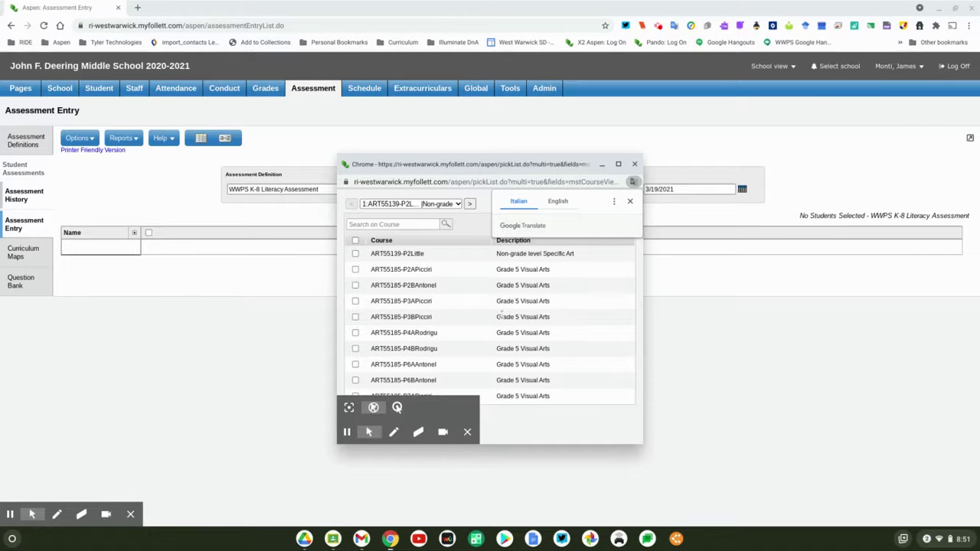
click(630, 204)
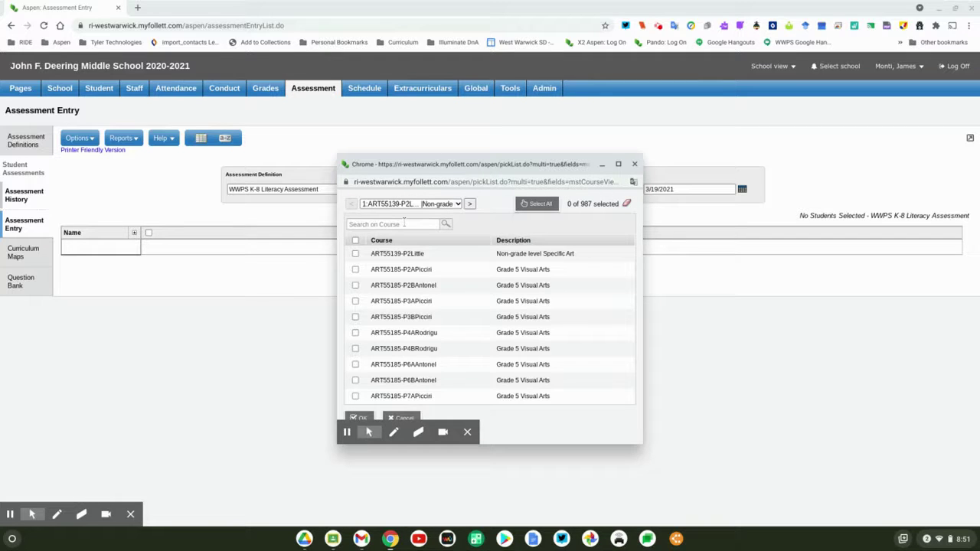
click(405, 223)
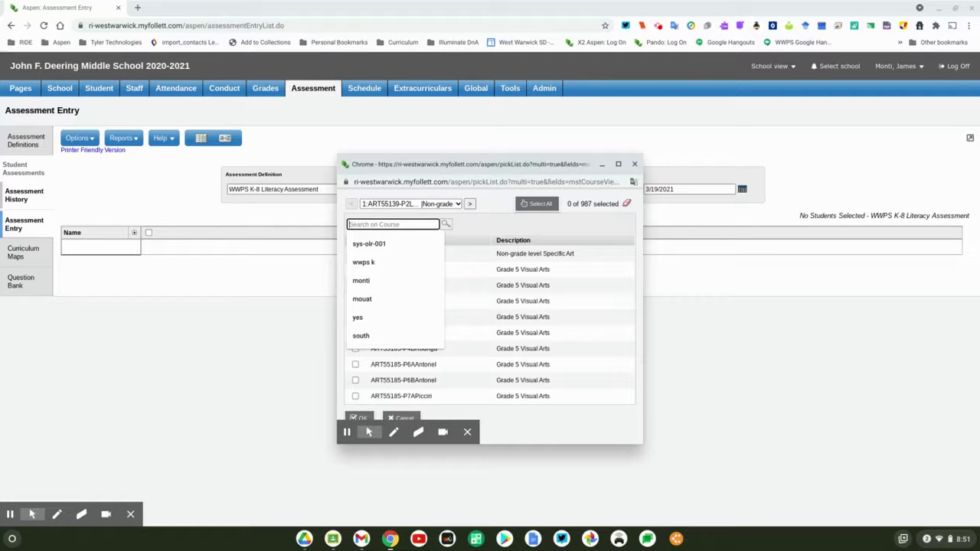
click(467, 433)
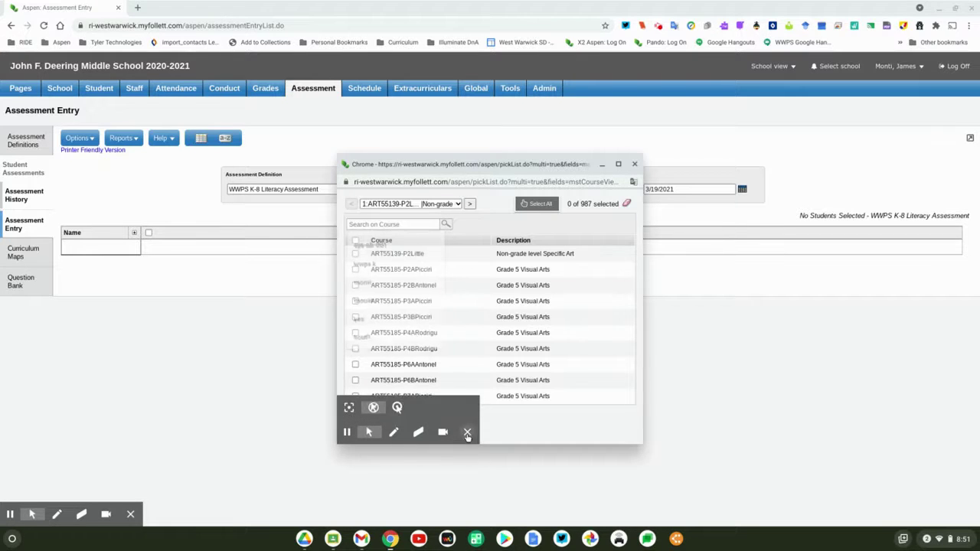
click(397, 423)
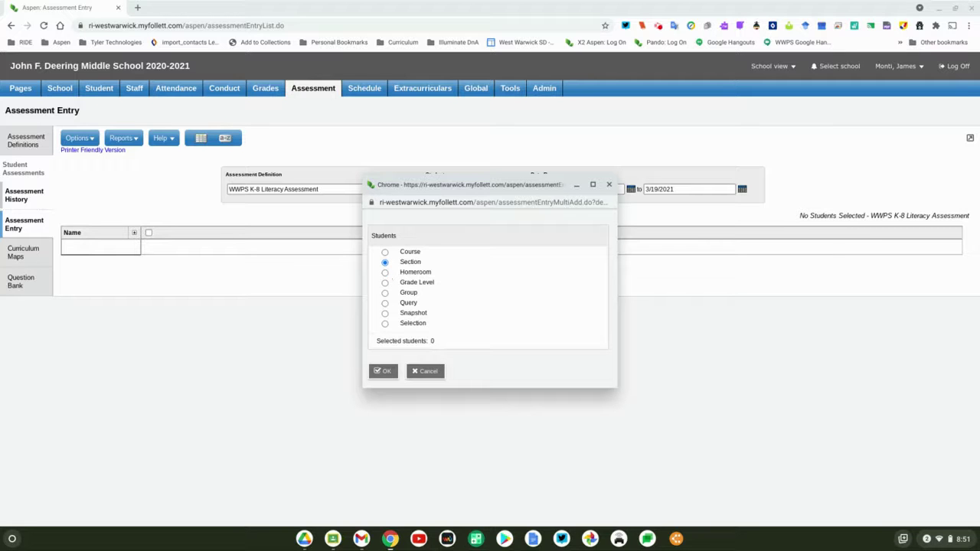
click(385, 273)
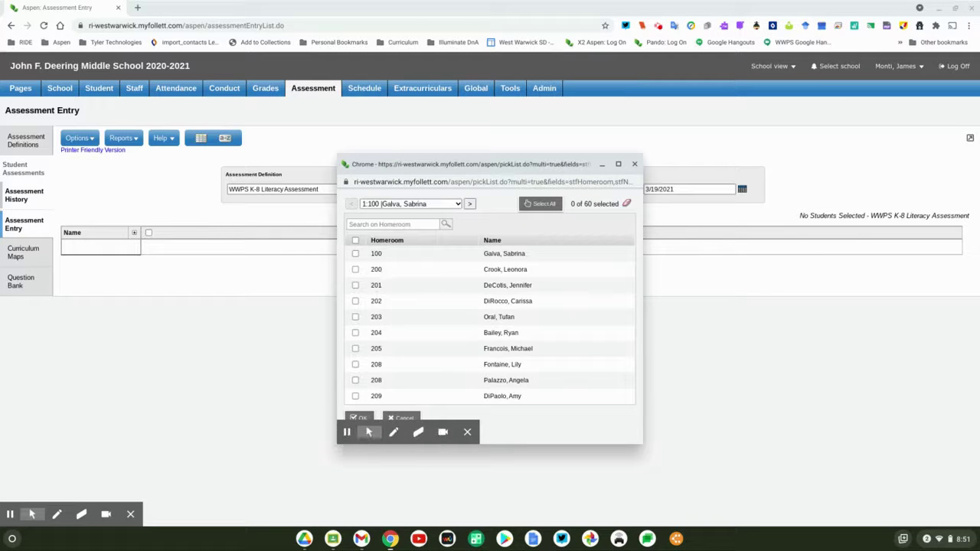
click(356, 285)
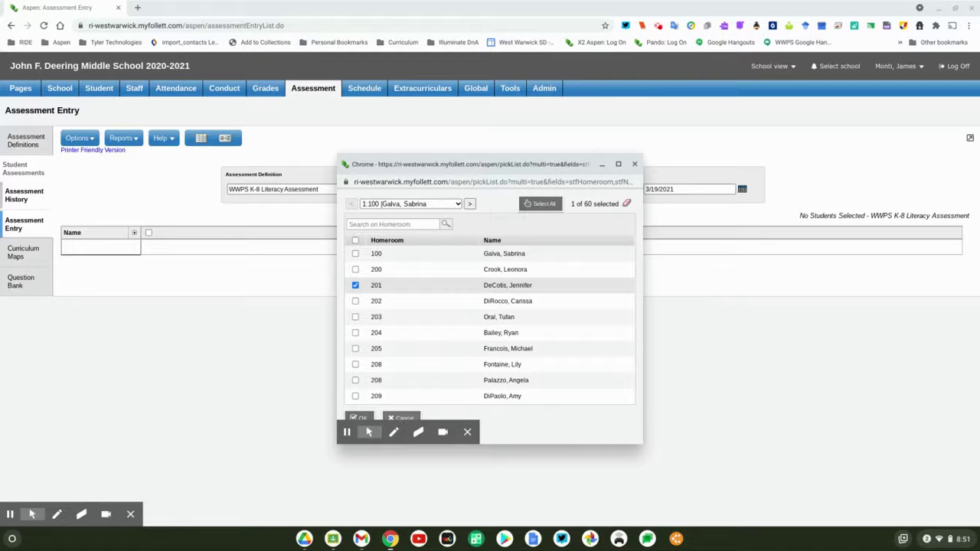
click(406, 420)
Step: Select the students by grade level 07 and load them into the assessment entry grid
click(386, 294)
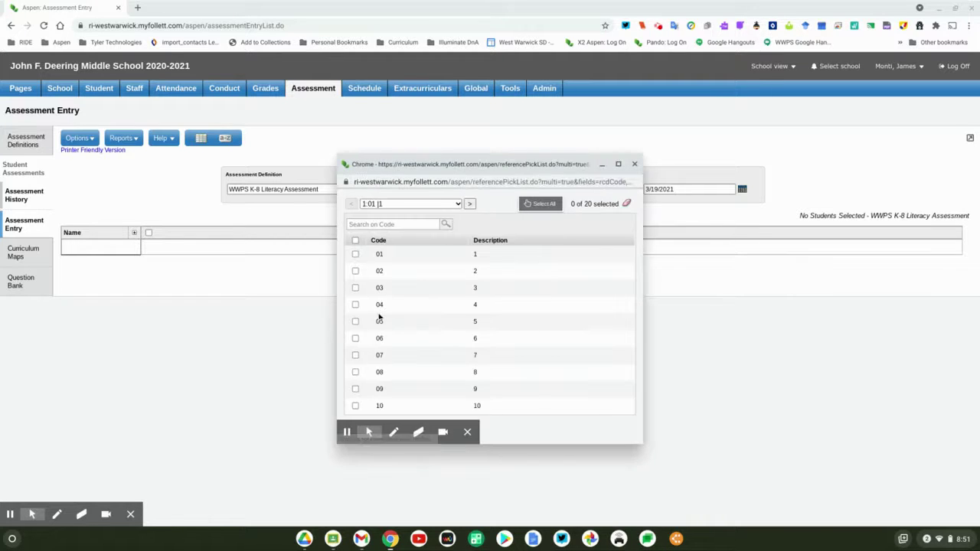
click(355, 355)
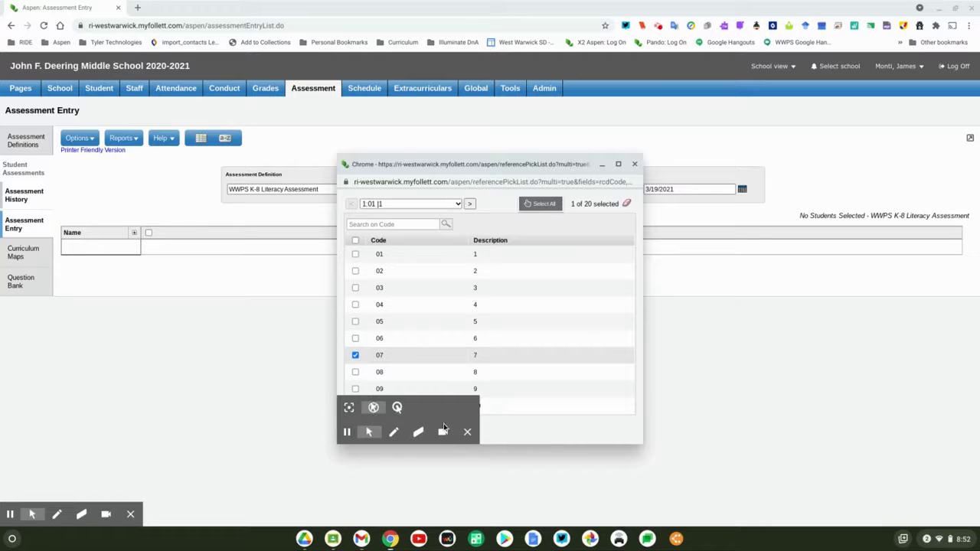
click(466, 434)
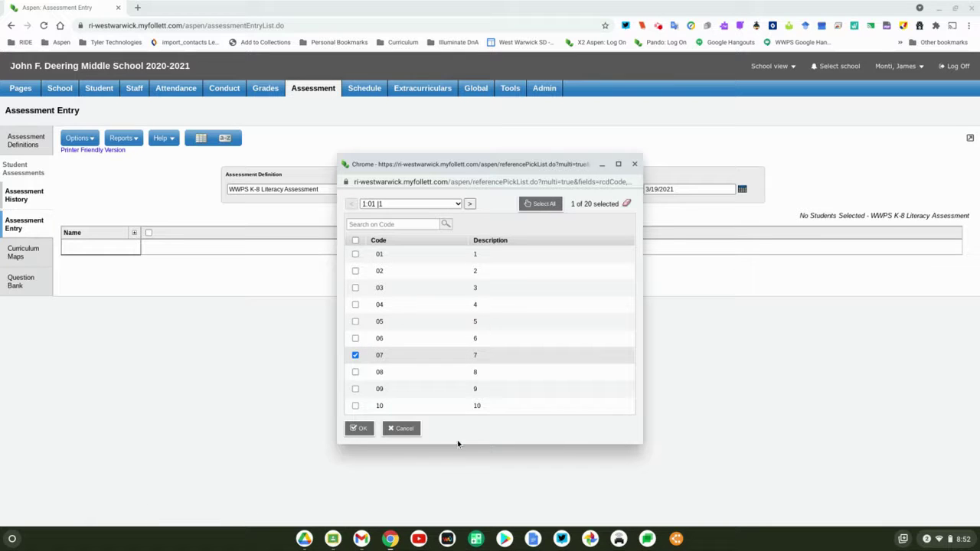
click(359, 428)
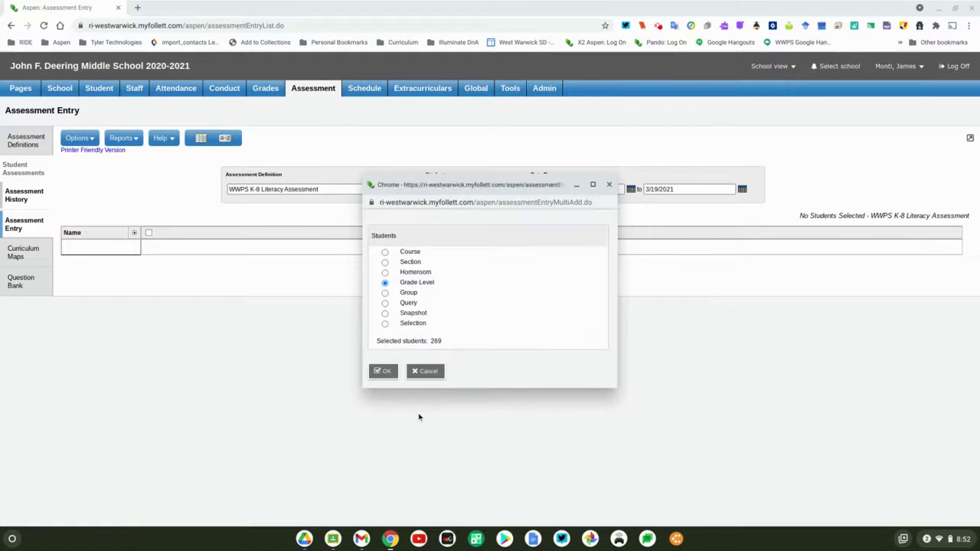
click(388, 372)
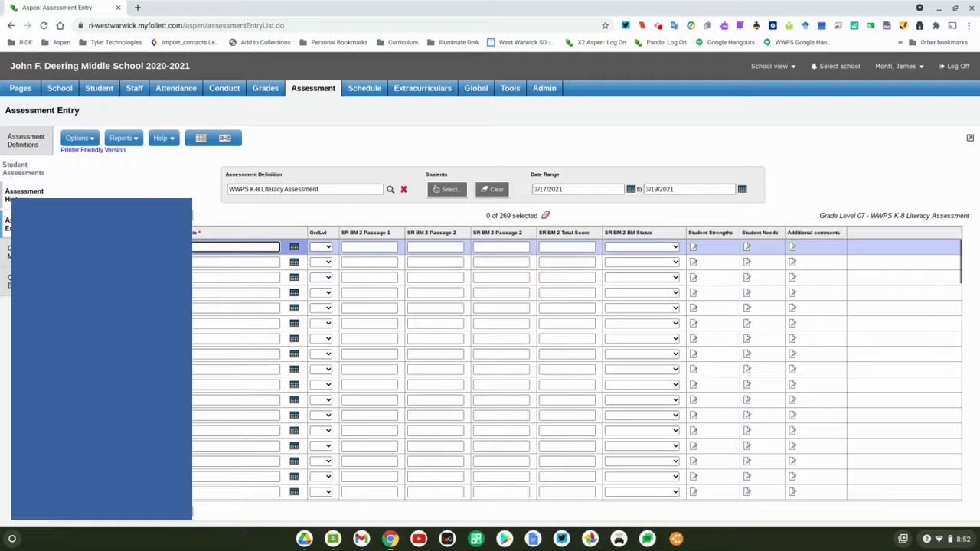
Step: Set the first student's grade level to 07 and view the fill-down command for the grid without applying it
click(323, 250)
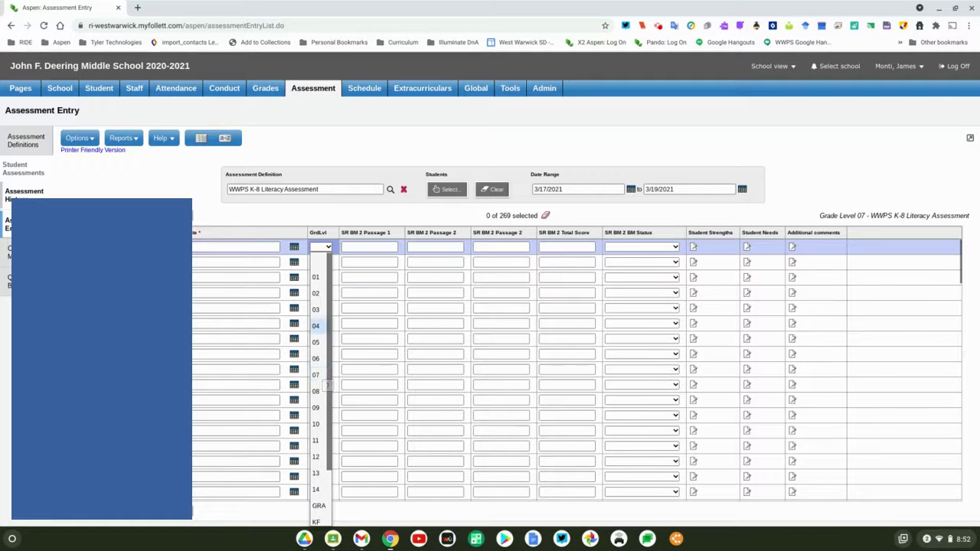
click(354, 214)
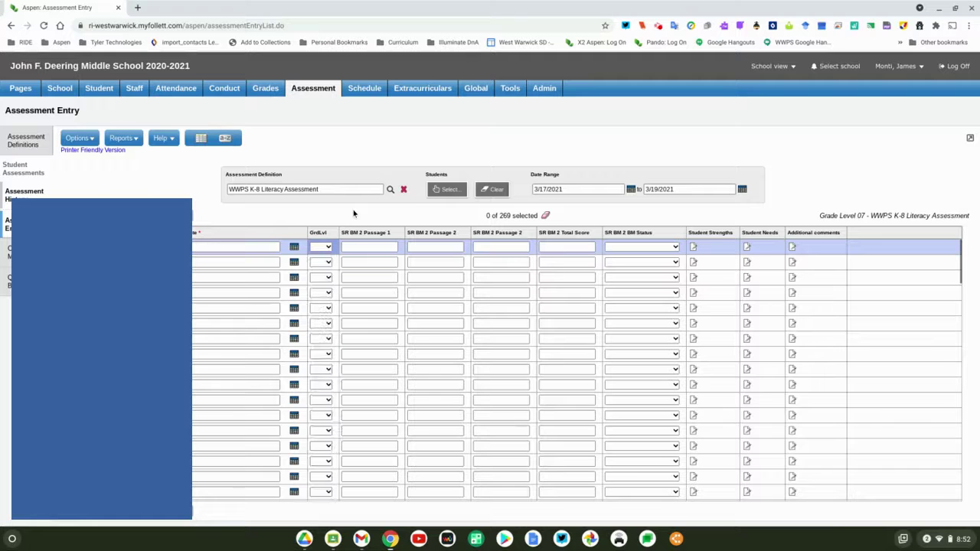
click(324, 249)
click(324, 248)
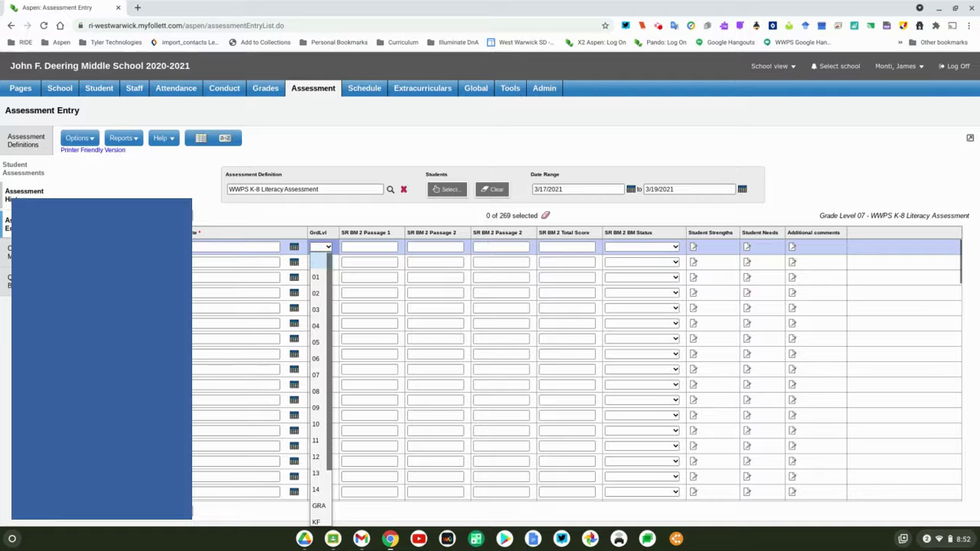
click(320, 375)
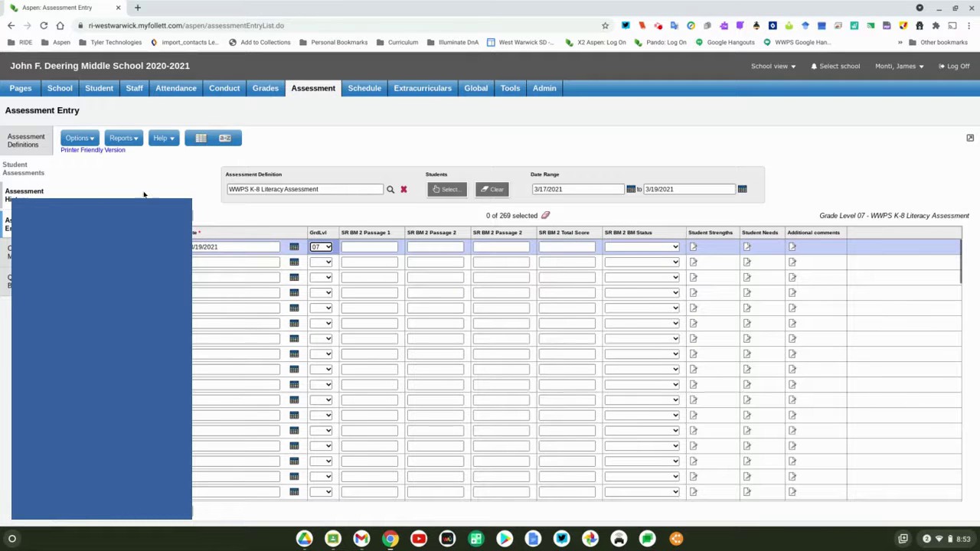
click(87, 138)
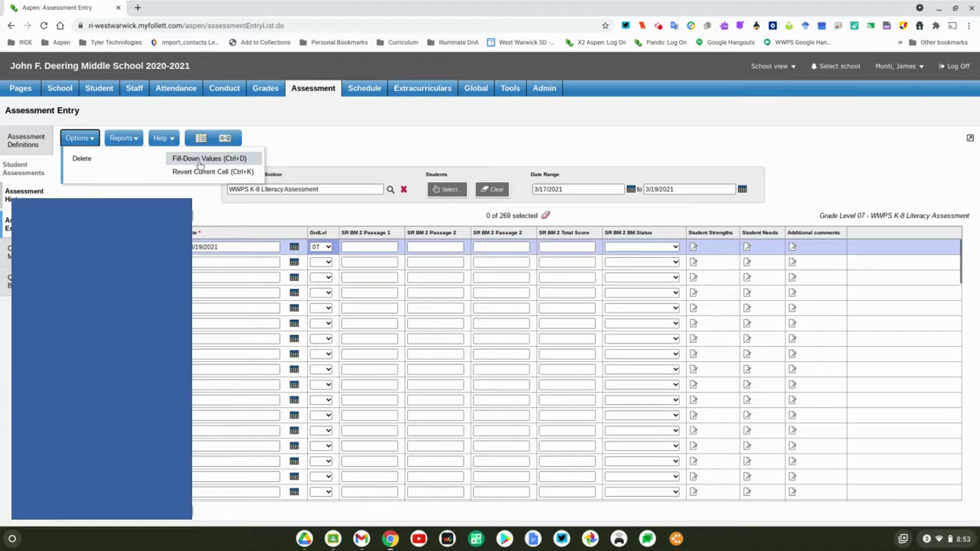
click(381, 155)
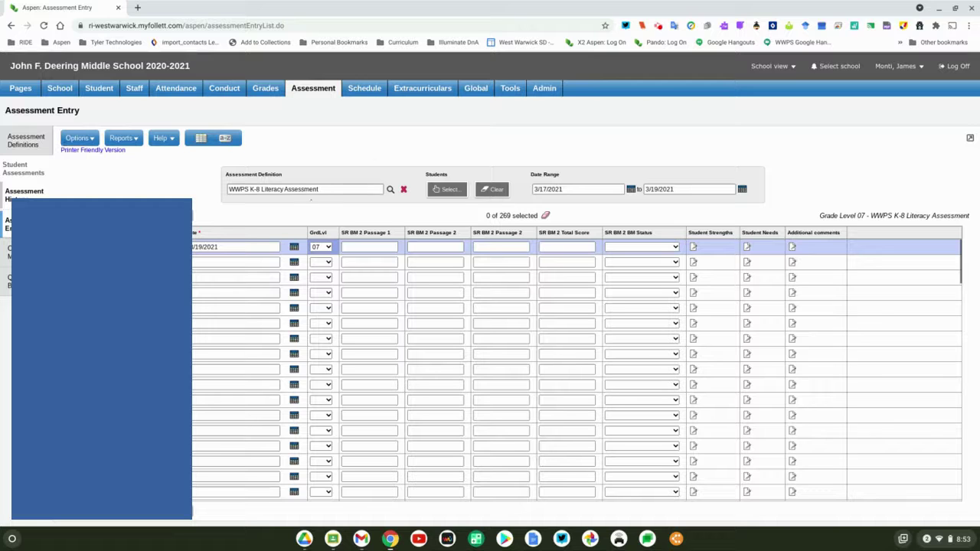
Step: Clear the grade level and the date in the first student's row
click(329, 247)
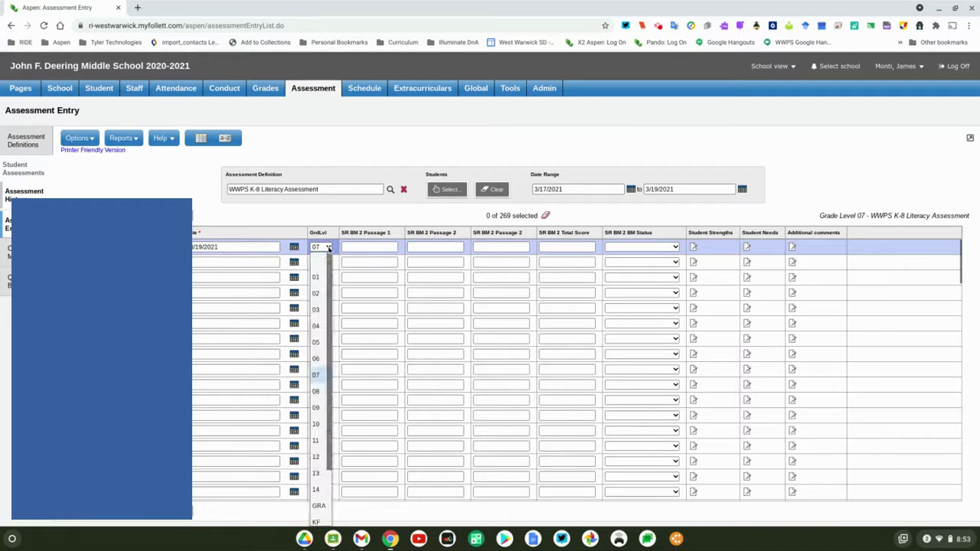
click(321, 261)
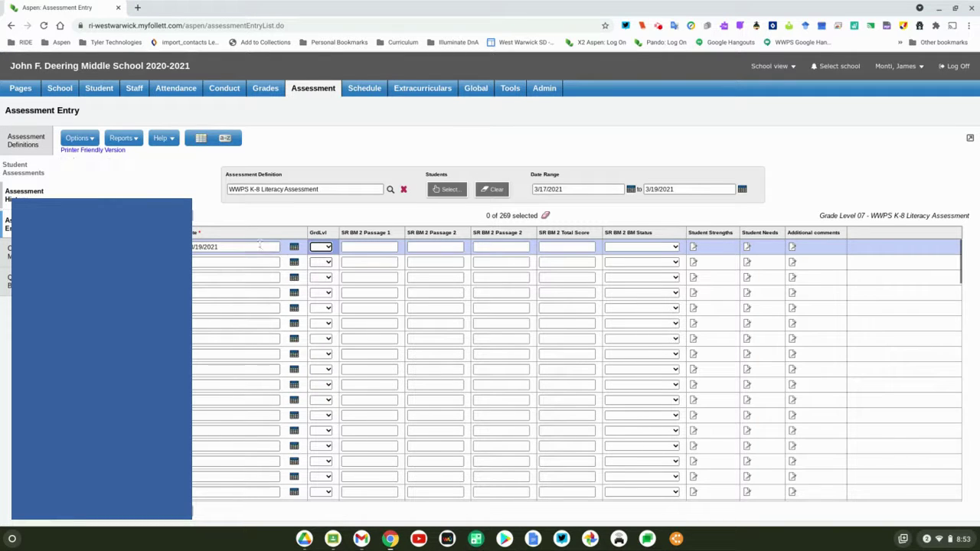
click(259, 246)
key(BackSpace)
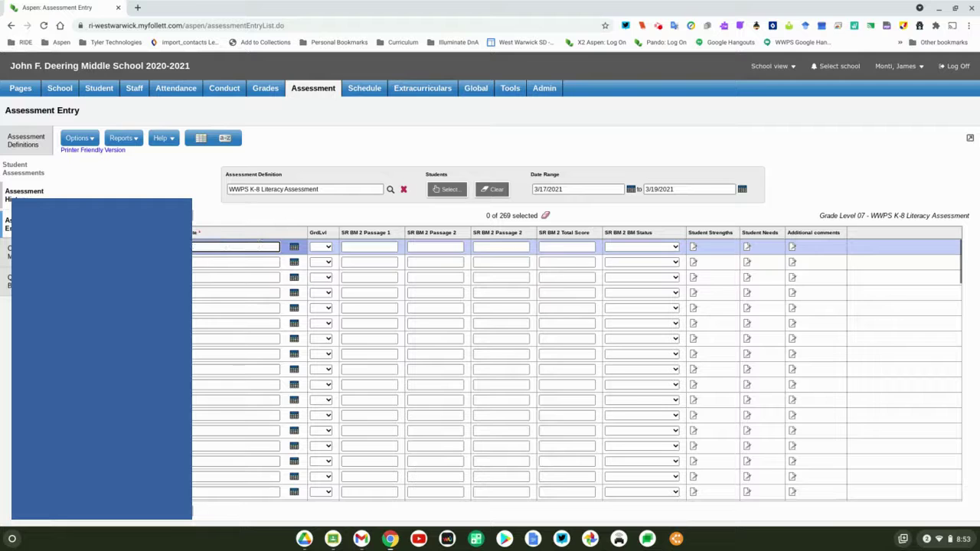
click(171, 183)
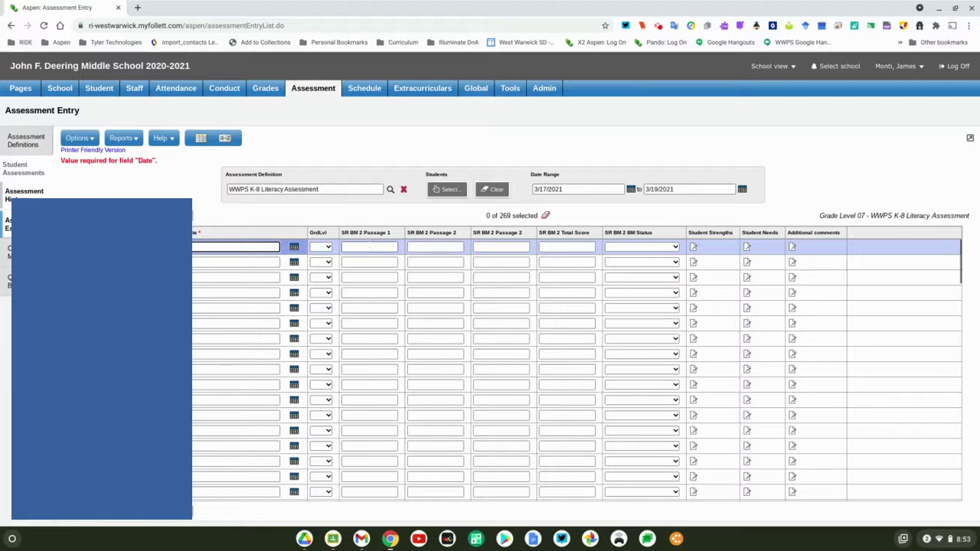
Step: Go through the first student's SR BM 2 passage and total score fields and view the SR BM 2 BM Status choices without picking any
click(369, 252)
click(437, 246)
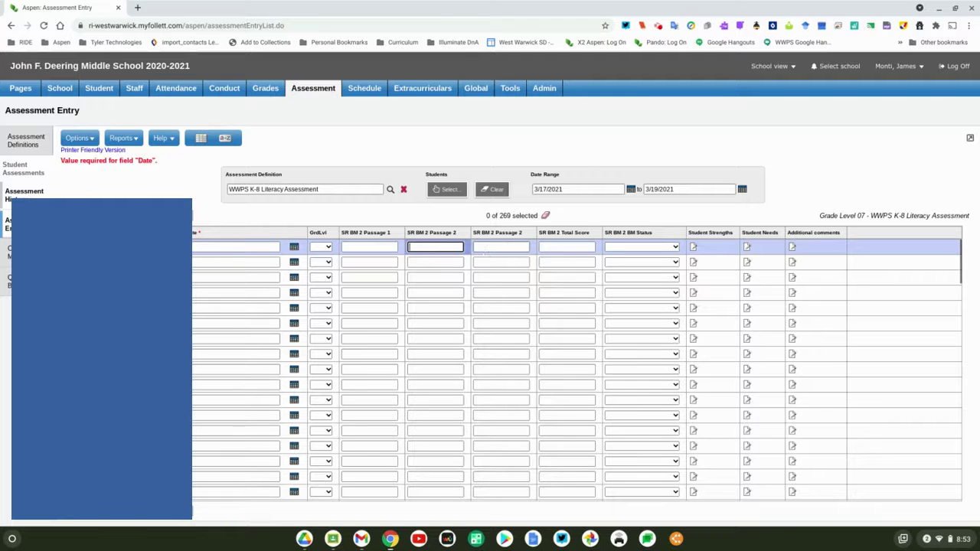
click(485, 252)
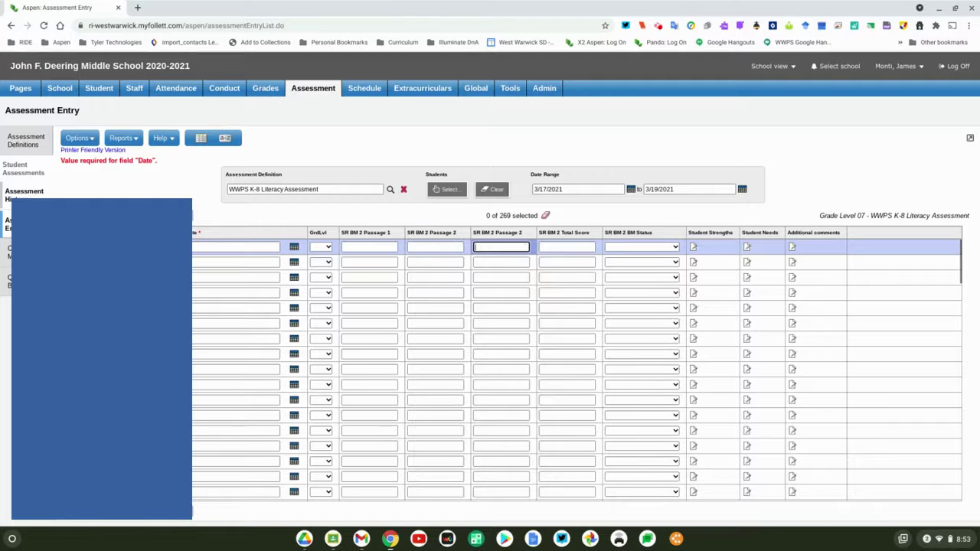
click(545, 251)
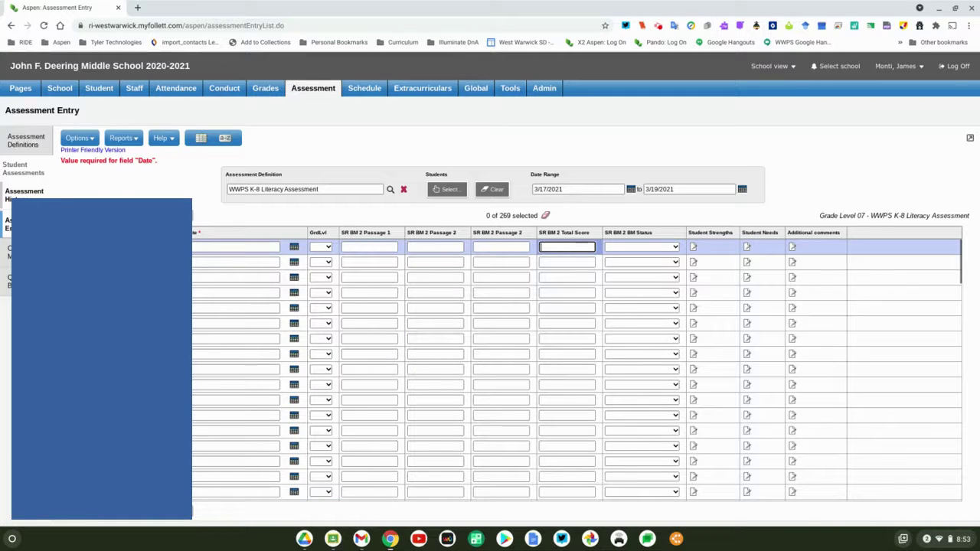
click(657, 249)
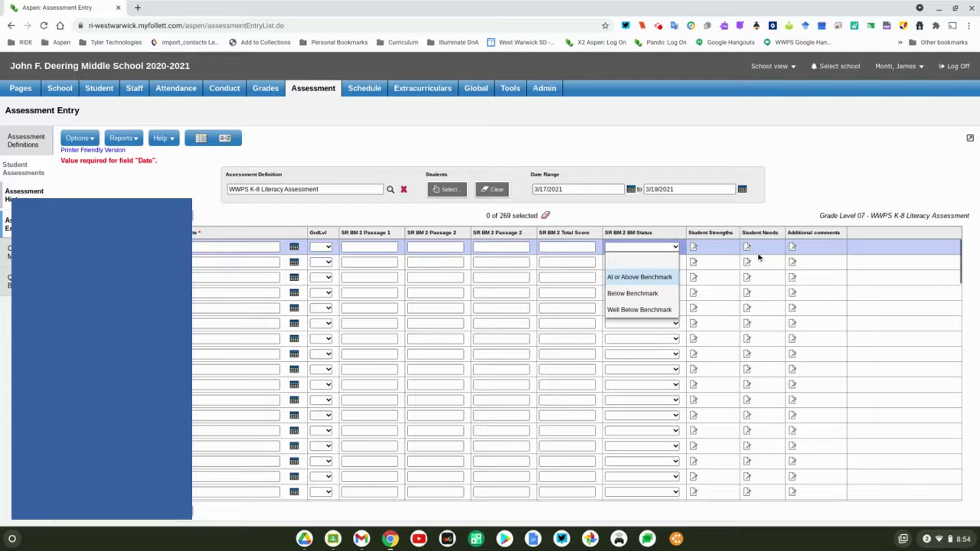
click(696, 220)
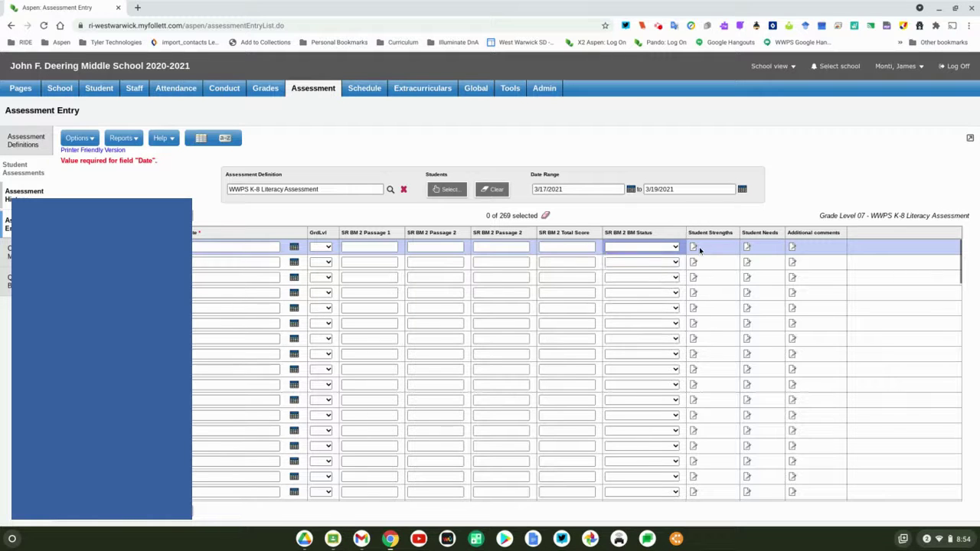